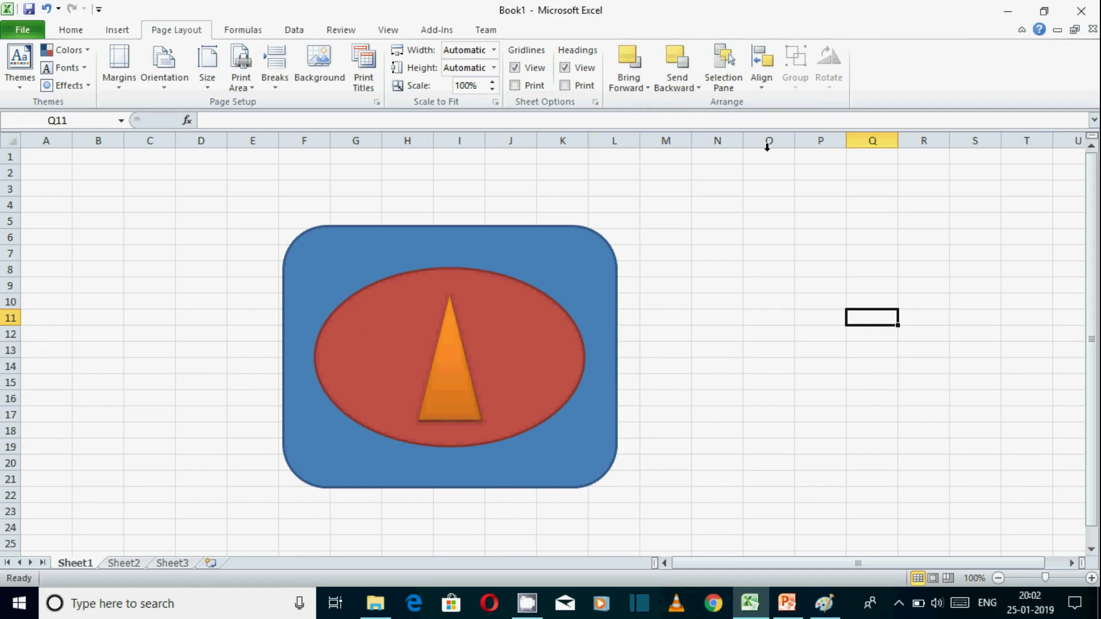
# Select the rounded rectangle, oval and triangle in turn to examine how the three shapes are stacked.
pyautogui.click(445, 373)
pyautogui.click(363, 351)
pyautogui.click(333, 242)
pyautogui.click(381, 361)
pyautogui.click(430, 332)
pyautogui.click(394, 242)
pyautogui.click(434, 380)
pyautogui.click(359, 352)
pyautogui.click(326, 268)
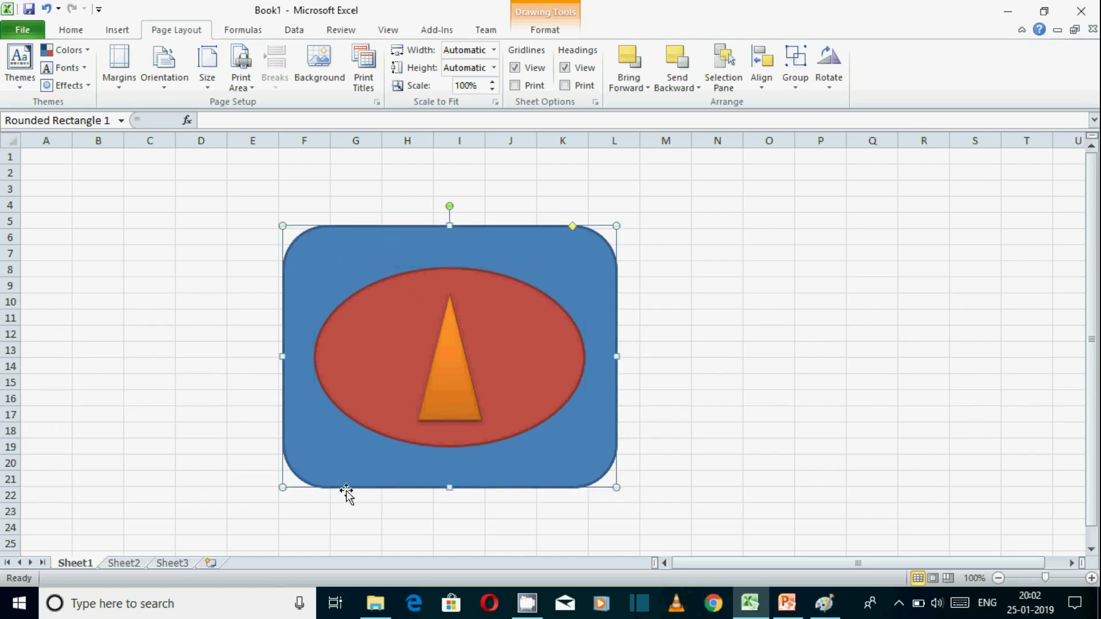
pyautogui.click(688, 467)
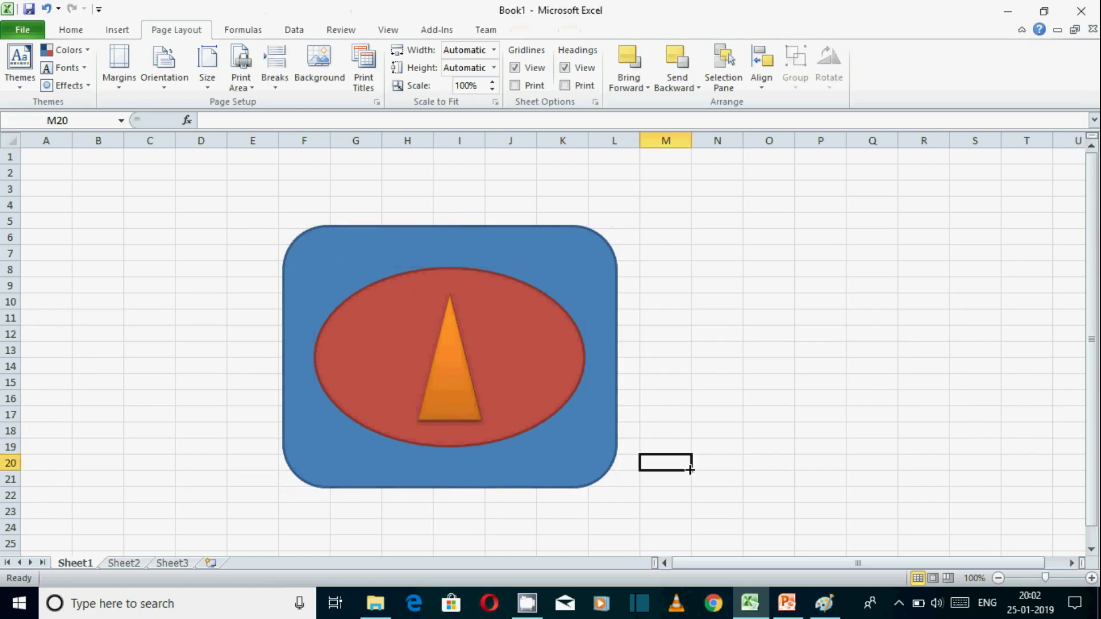
pyautogui.click(361, 460)
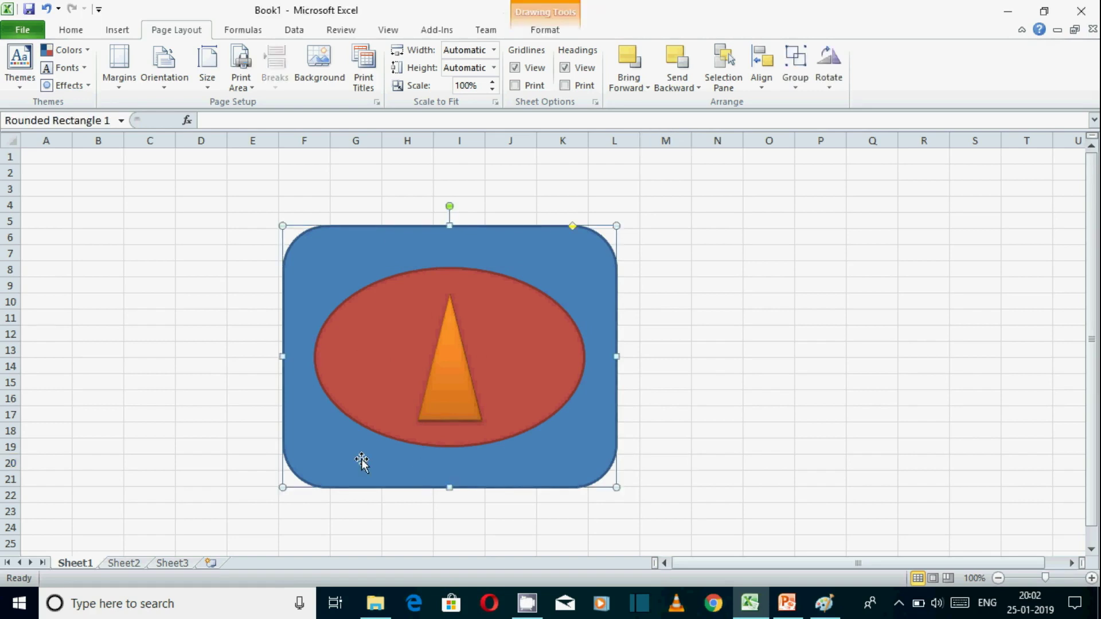
pyautogui.click(377, 403)
pyautogui.click(474, 399)
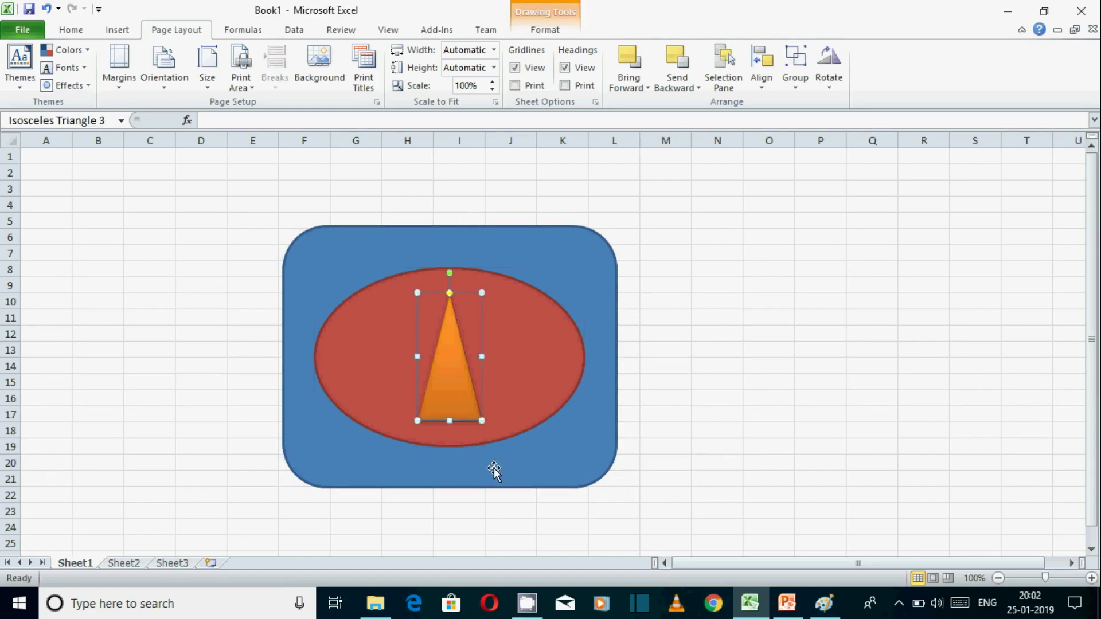
# Send the orange triangle to the back of the stack, behind the oval and the rounded rectangle.
pyautogui.click(771, 332)
pyautogui.click(439, 390)
pyautogui.click(699, 88)
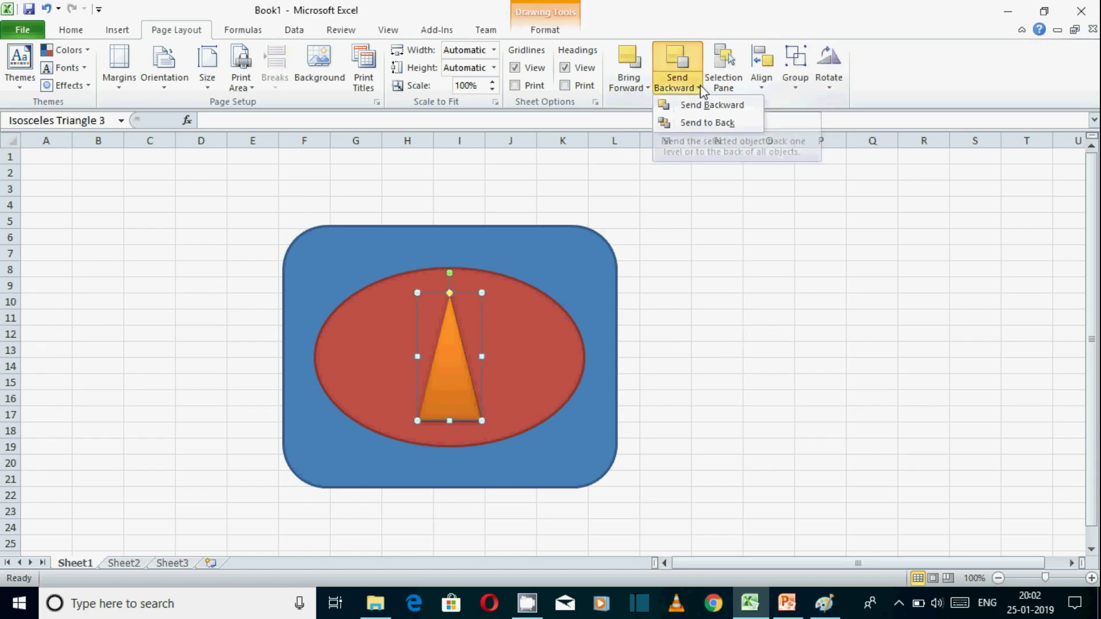
pyautogui.click(724, 124)
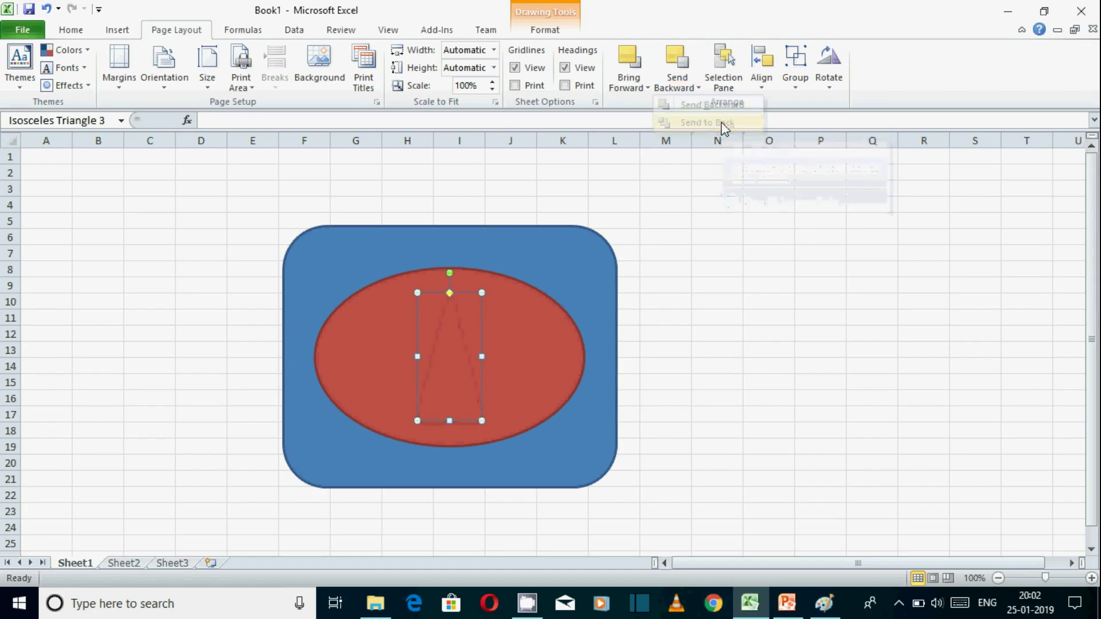
pyautogui.click(819, 429)
# Check which shapes can be selected directly on the sheet by picking the red oval and the blue rounded rectangle alternately.
pyautogui.click(455, 346)
pyautogui.click(542, 480)
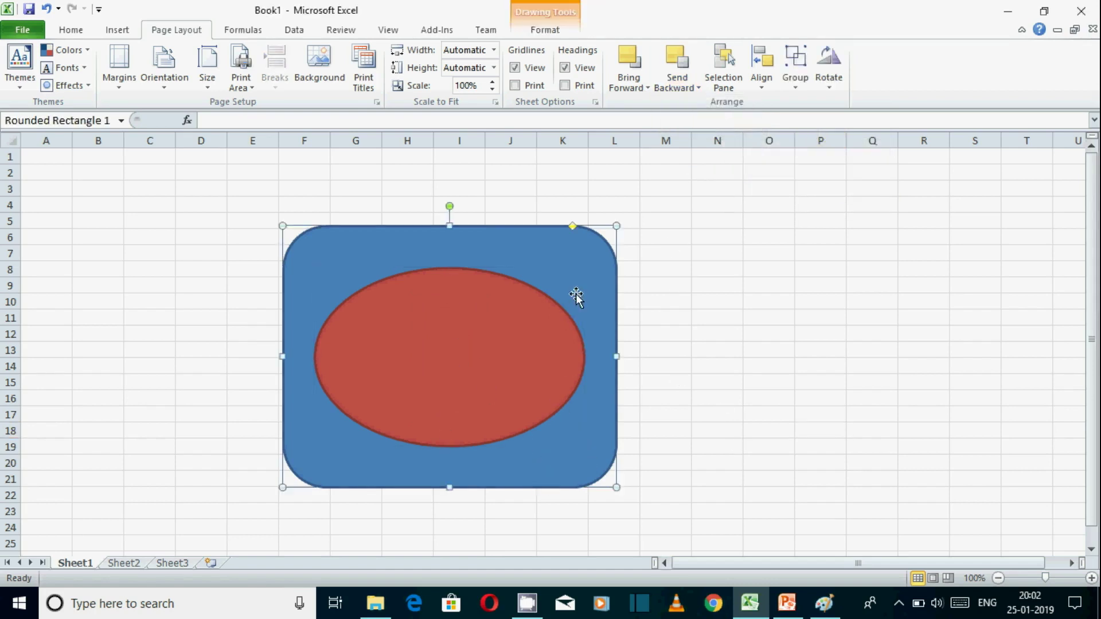
pyautogui.click(404, 403)
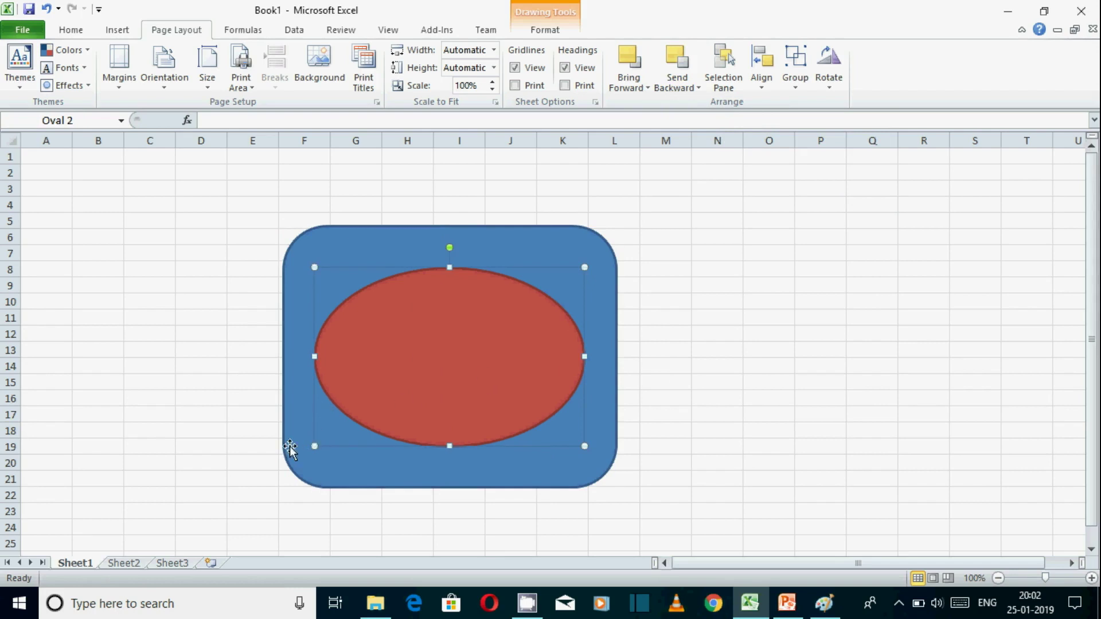
pyautogui.click(297, 463)
pyautogui.click(715, 445)
pyautogui.click(481, 398)
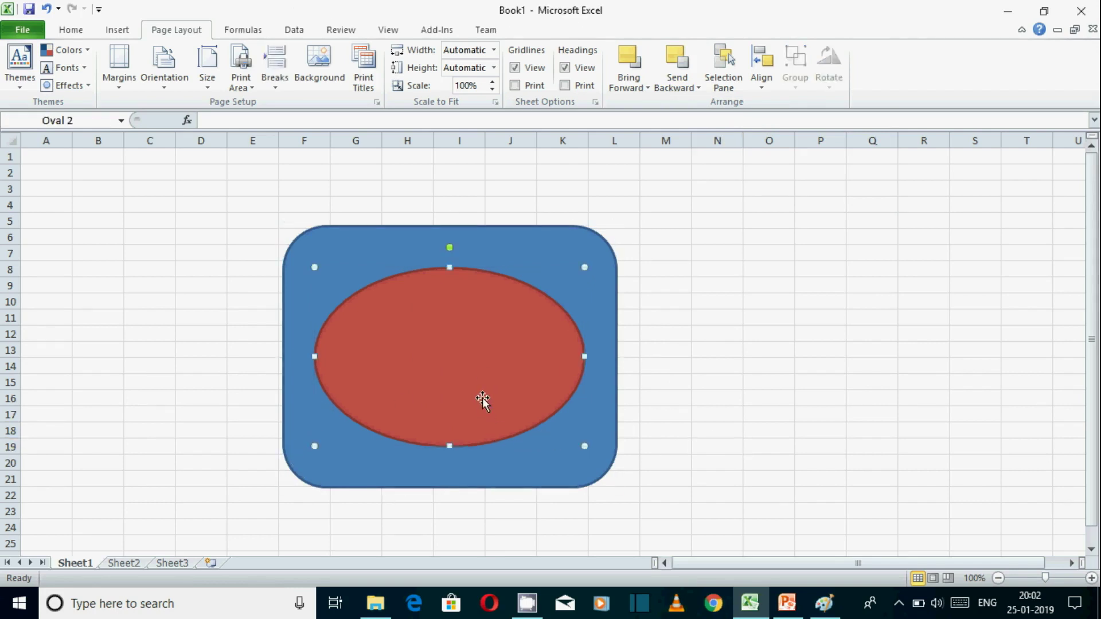
pyautogui.click(511, 484)
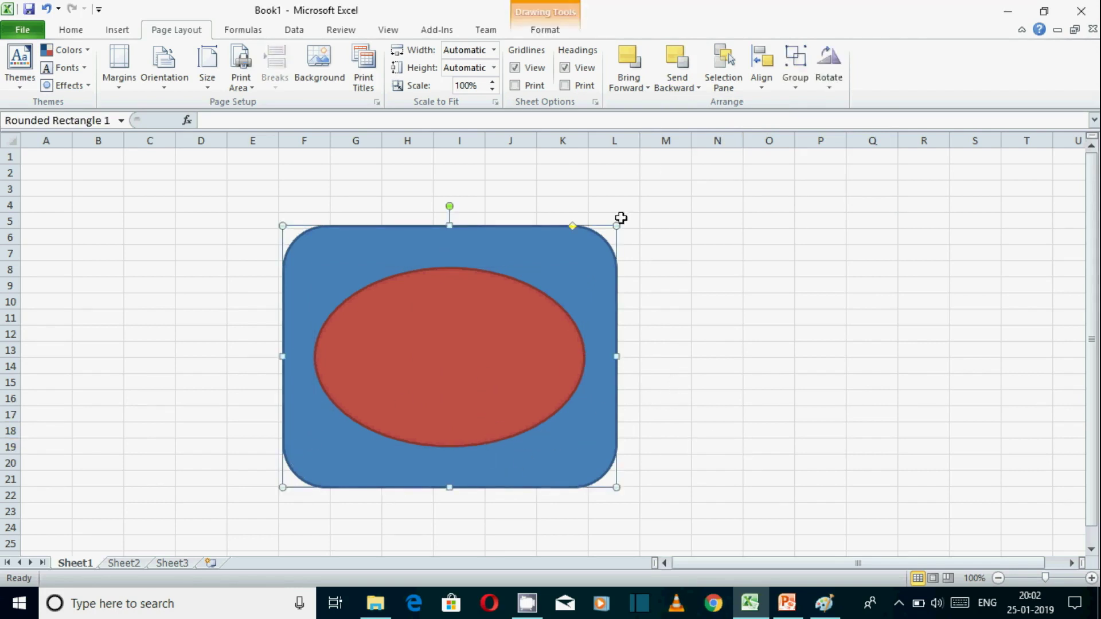
# Show the Selection and Visibility pane, check it against the oval and rounded rectangle, and dock it beside the sheet.
pyautogui.click(724, 86)
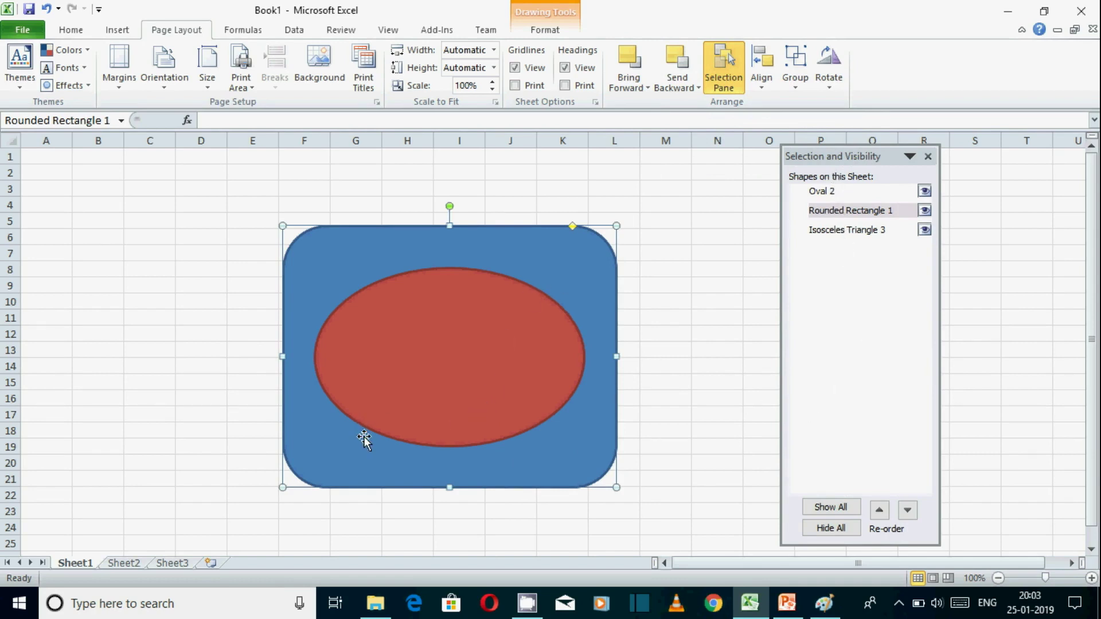
pyautogui.click(434, 344)
pyautogui.click(567, 471)
pyautogui.click(526, 402)
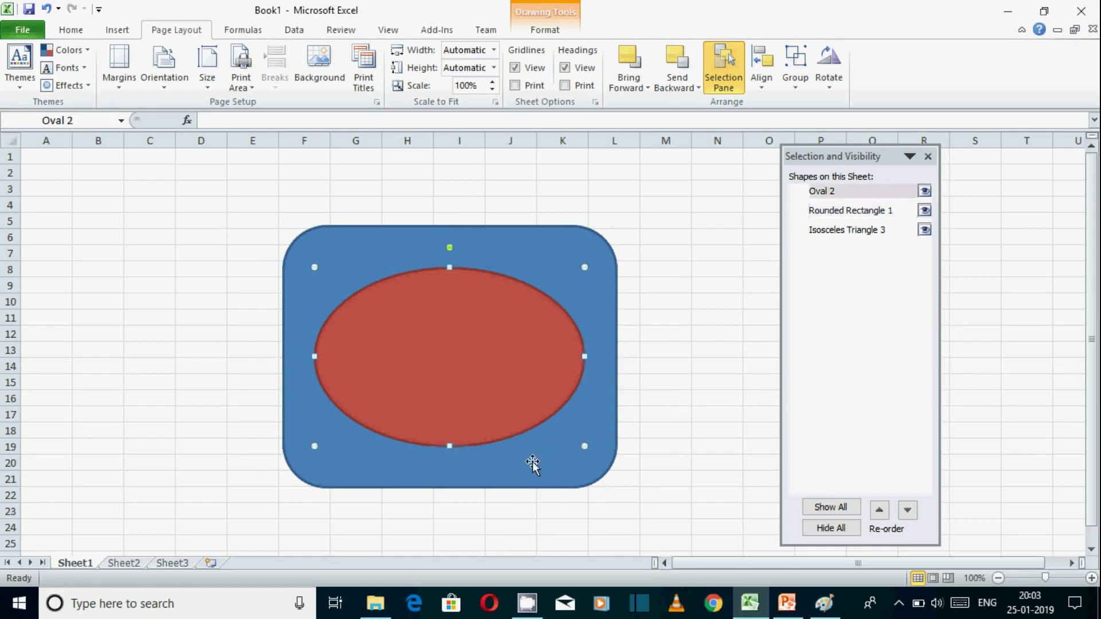
pyautogui.click(576, 475)
pyautogui.moveTo(854, 156); pyautogui.dragTo(1089, 155)
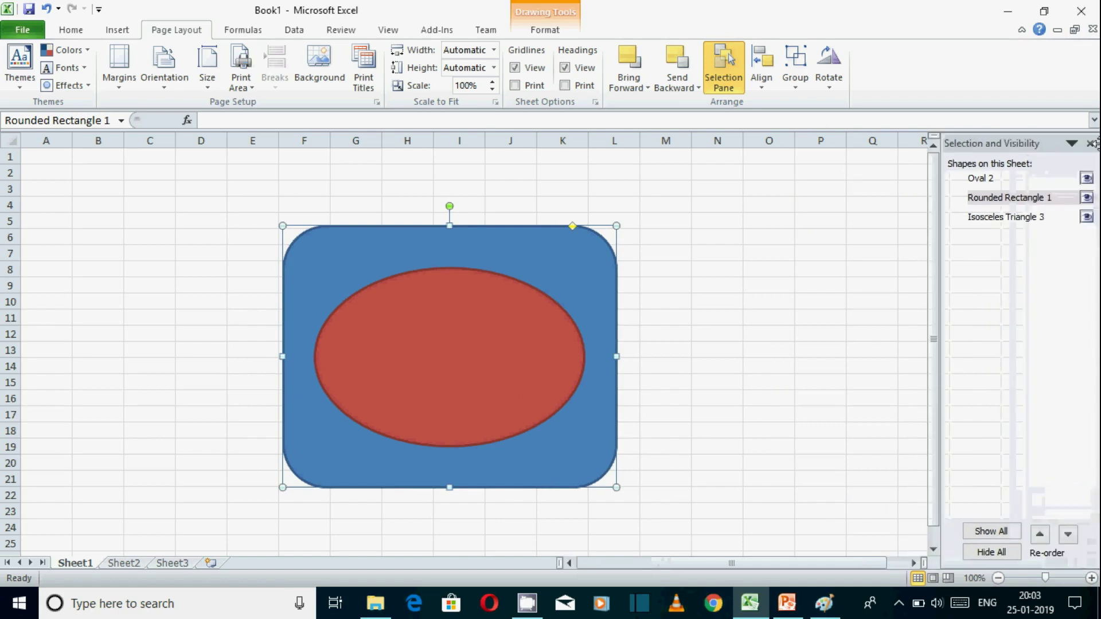
# Select the hidden Isosceles Triangle 3 from the list of shapes and bring it to the front.
pyautogui.click(1035, 220)
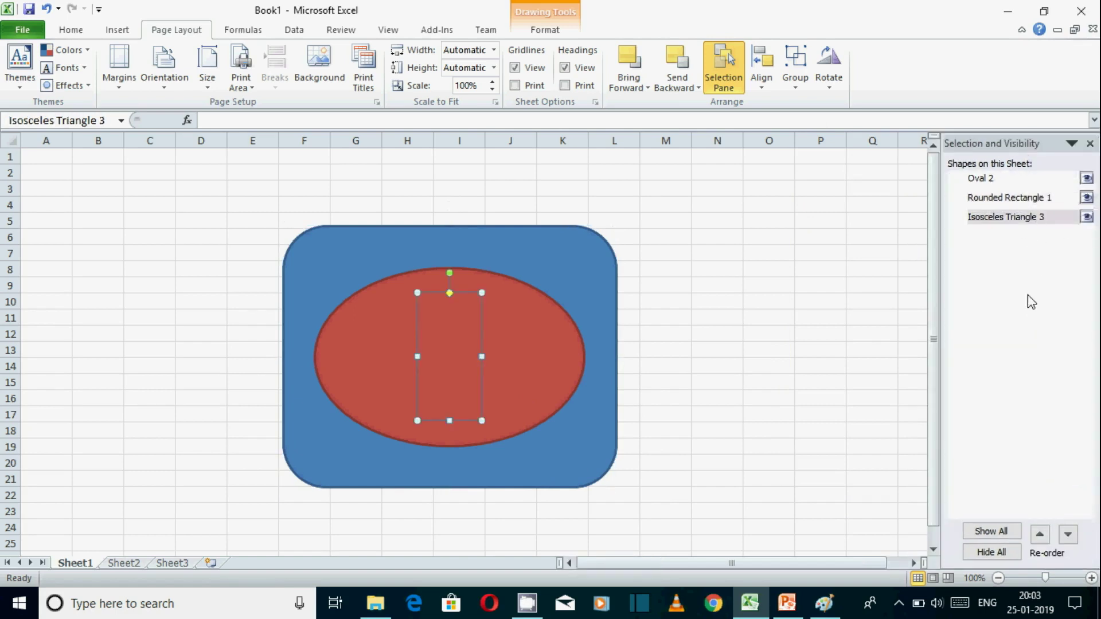
pyautogui.click(1020, 198)
pyautogui.click(1021, 217)
pyautogui.click(638, 87)
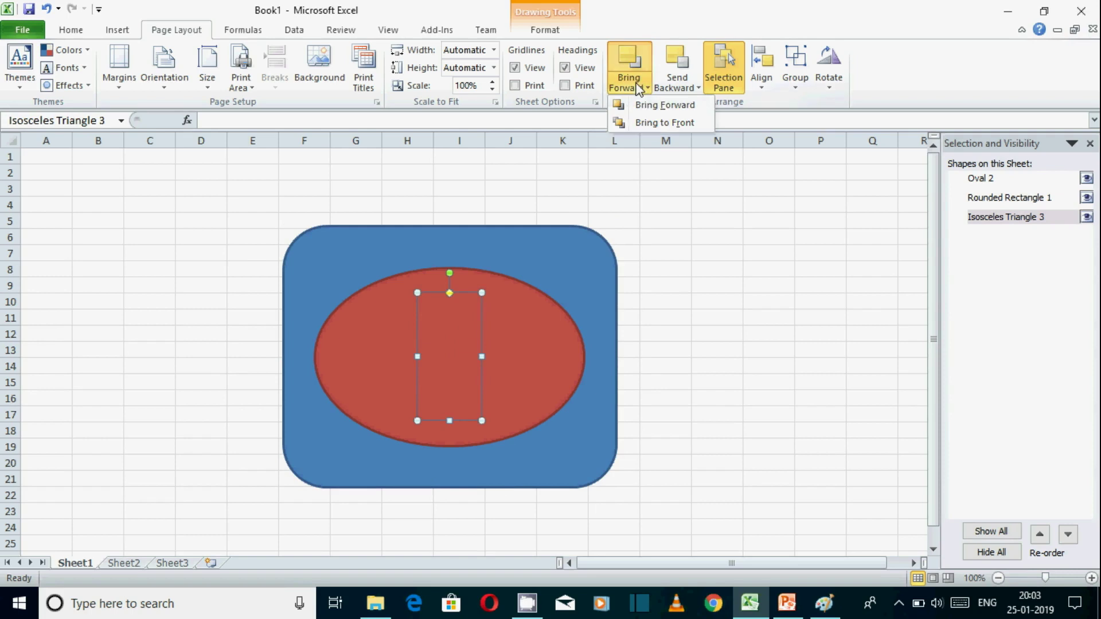
pyautogui.click(664, 123)
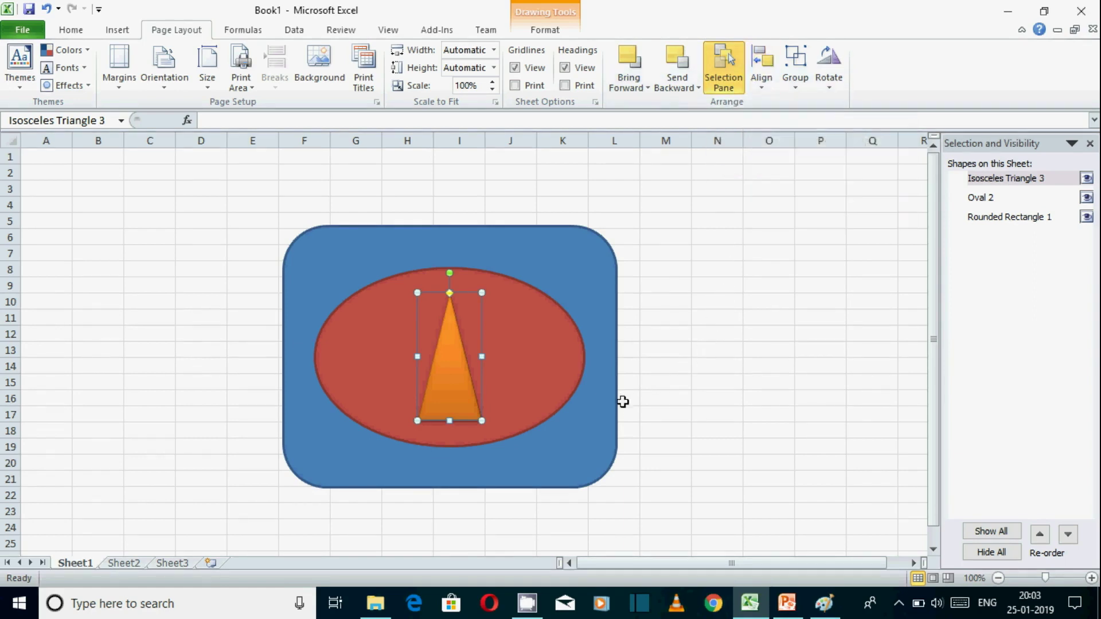
# Add the red oval and blue rounded rectangle to the triangle's selection and close the Selection and Visibility pane.
pyautogui.keyDown('ctrl'); pyautogui.click(547, 407); pyautogui.keyUp('ctrl')
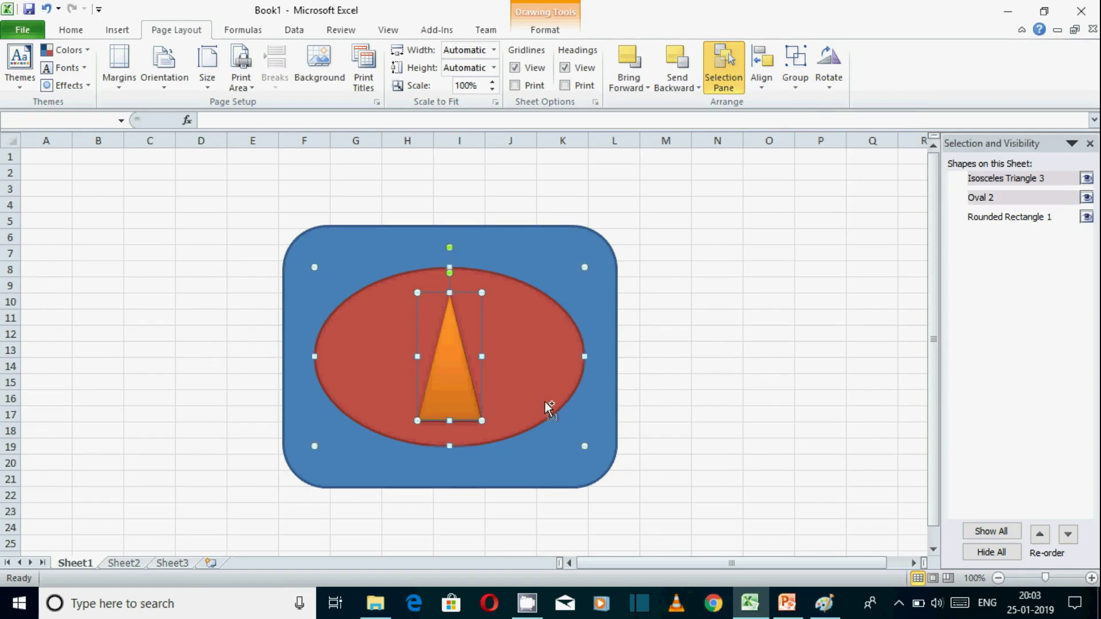
pyautogui.keyDown('ctrl'); pyautogui.click(609, 471); pyautogui.keyUp('ctrl')
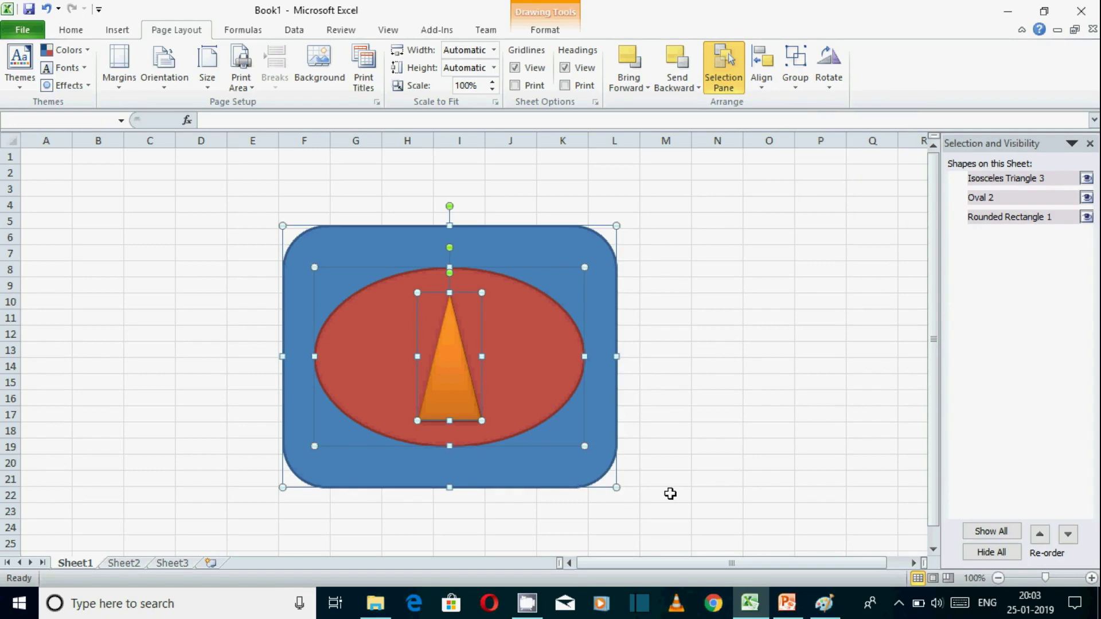
pyautogui.click(1089, 144)
# Align the three selected shapes to the left, and realign them with Align Center.
pyautogui.click(763, 87)
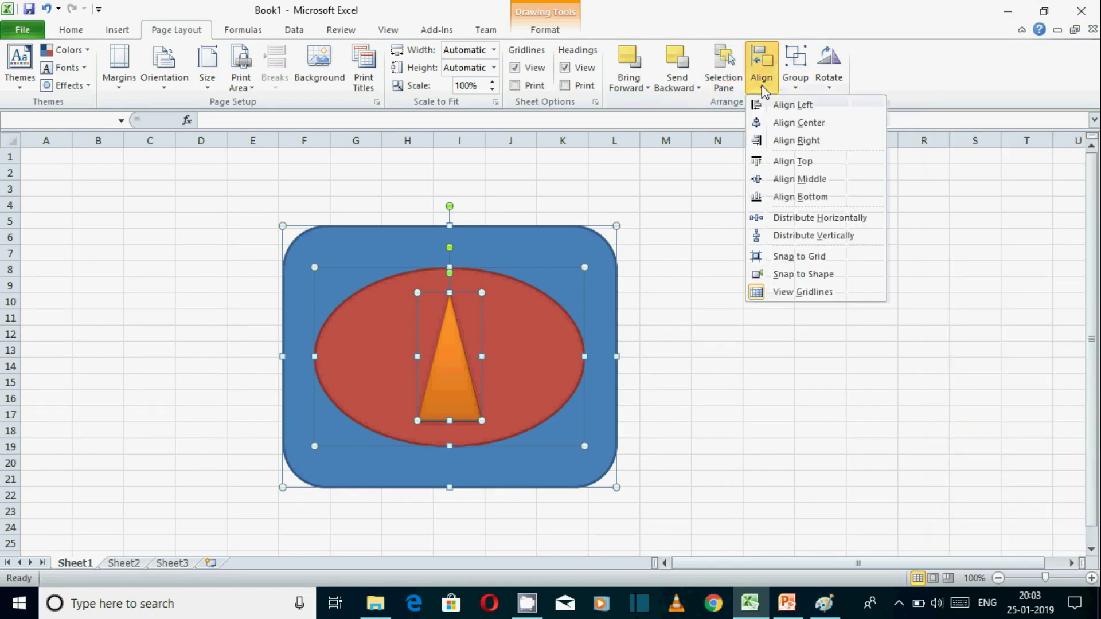
pyautogui.click(804, 108)
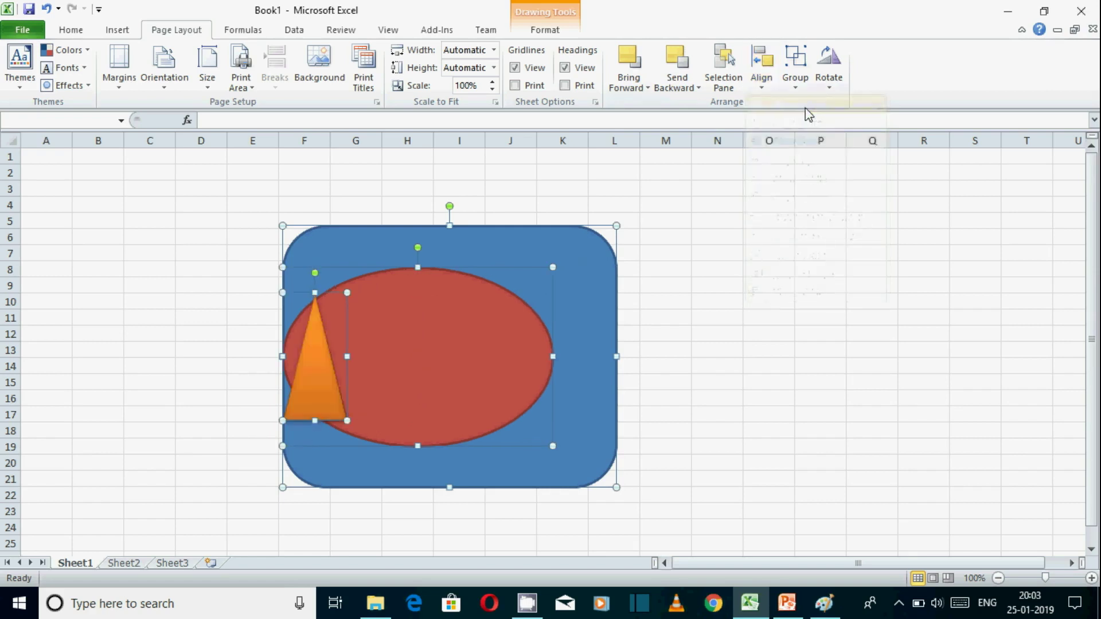
pyautogui.click(761, 88)
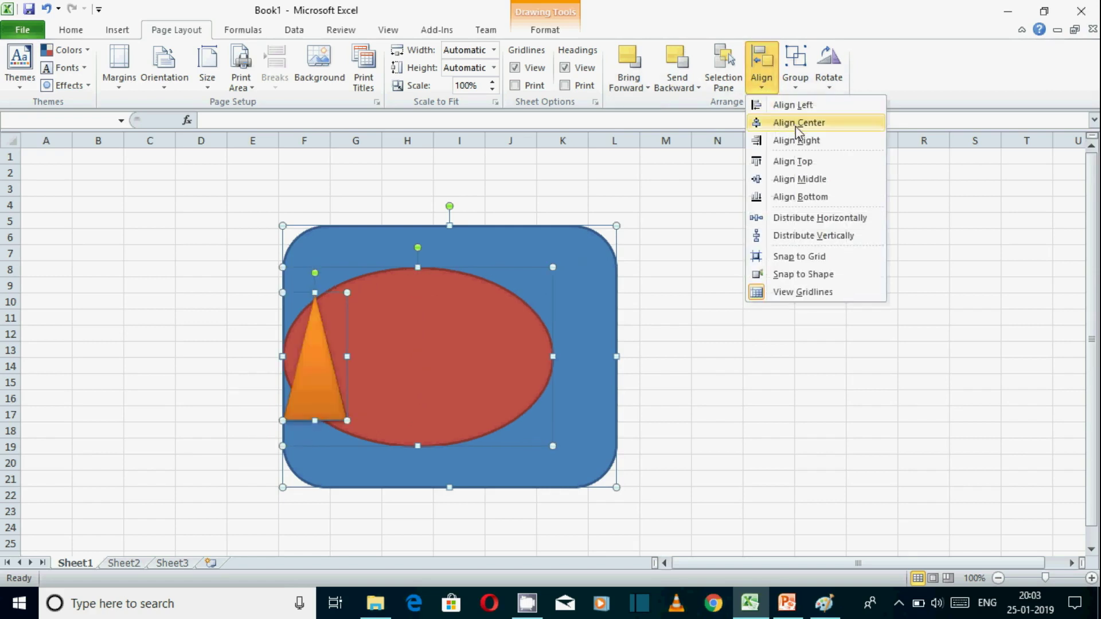
pyautogui.click(798, 122)
# Align the three selected shapes to the right and to the top.
pyautogui.click(762, 84)
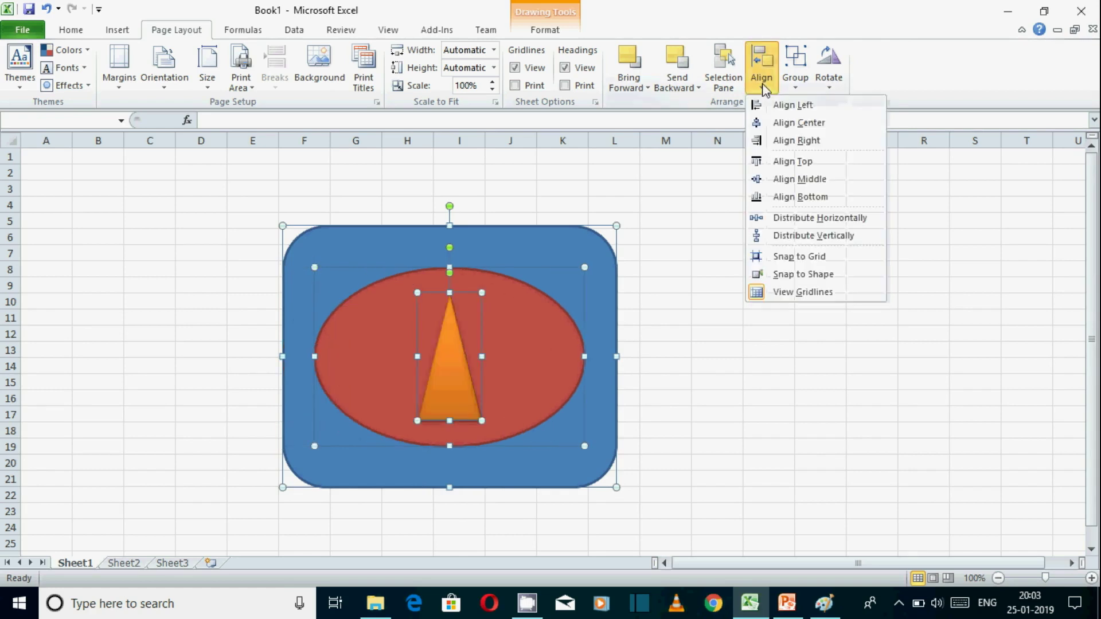
pyautogui.click(815, 141)
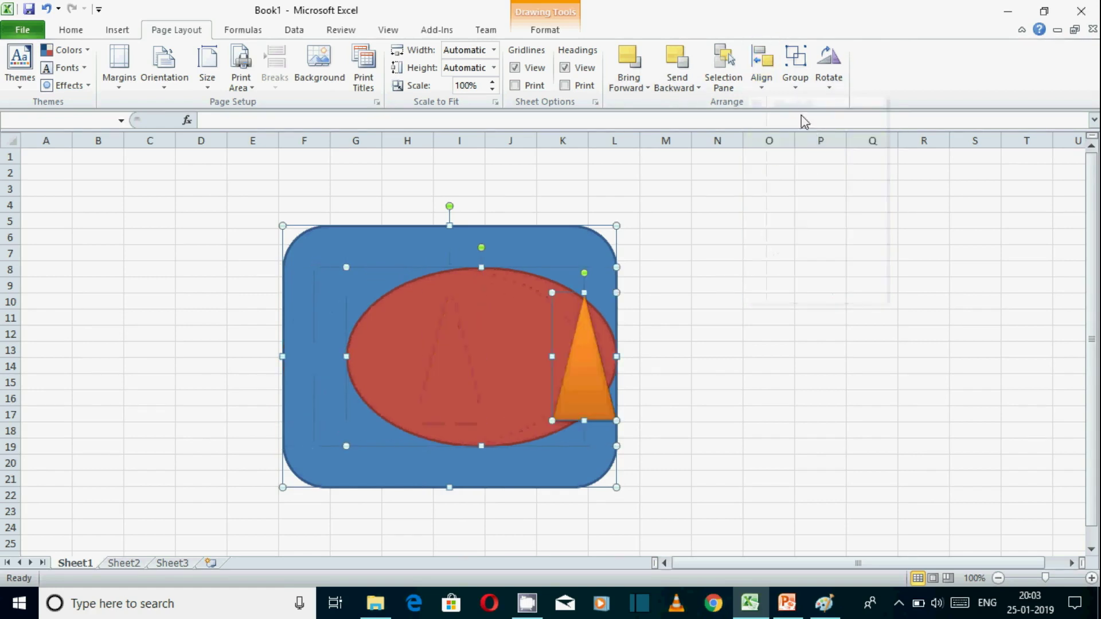
pyautogui.click(762, 95)
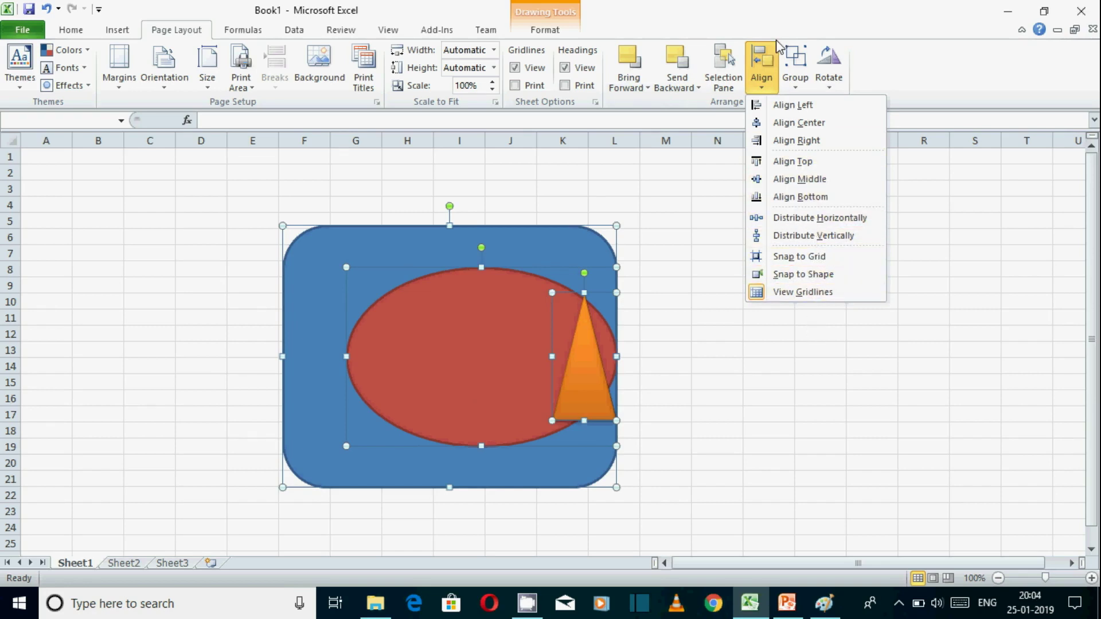
pyautogui.click(803, 161)
# Align the three selected shapes with Align Middle and Align Center so they share one centre point.
pyautogui.click(762, 69)
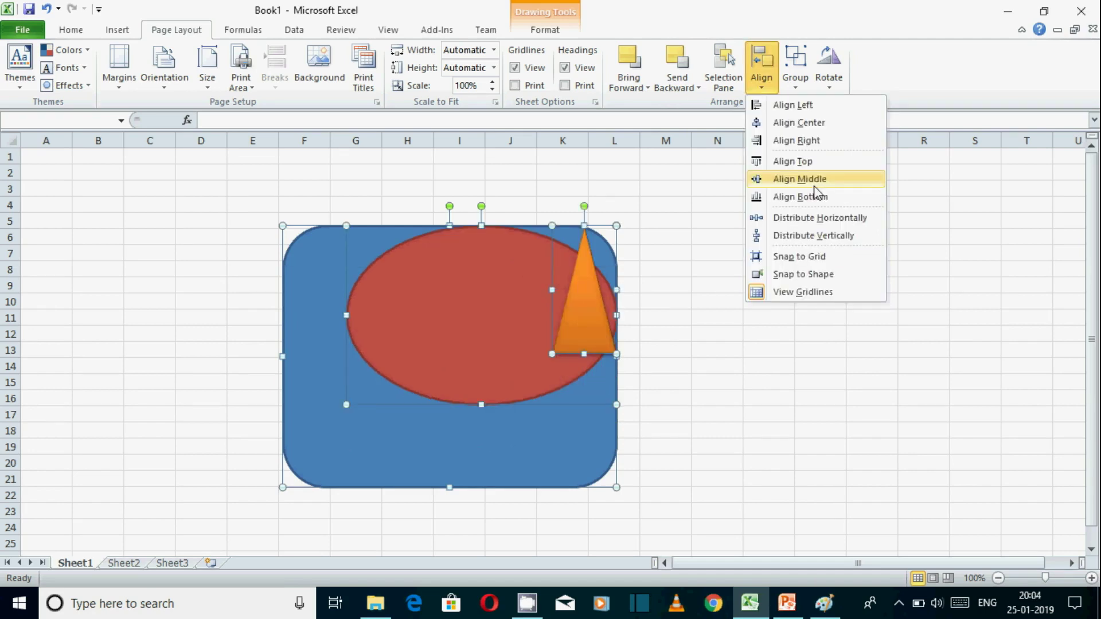
pyautogui.click(814, 183)
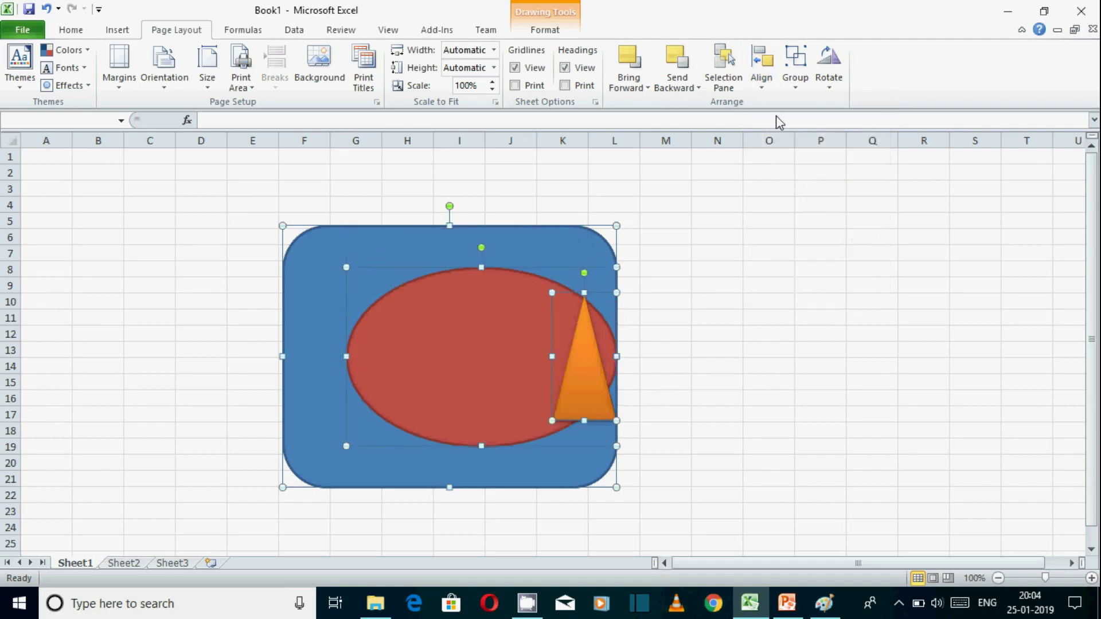
pyautogui.click(757, 89)
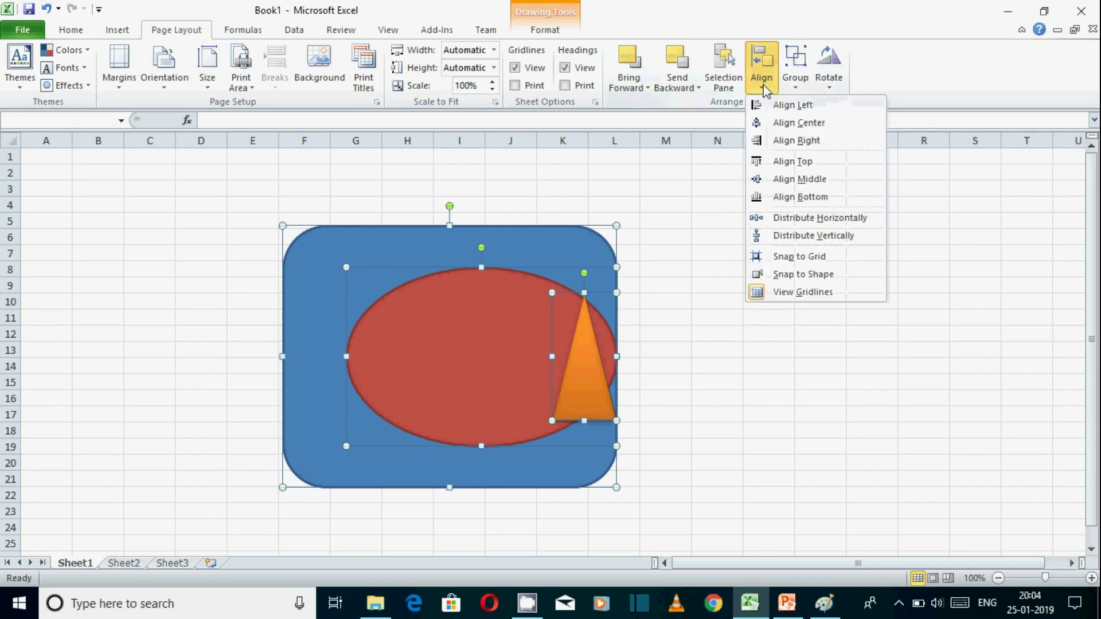
pyautogui.click(808, 123)
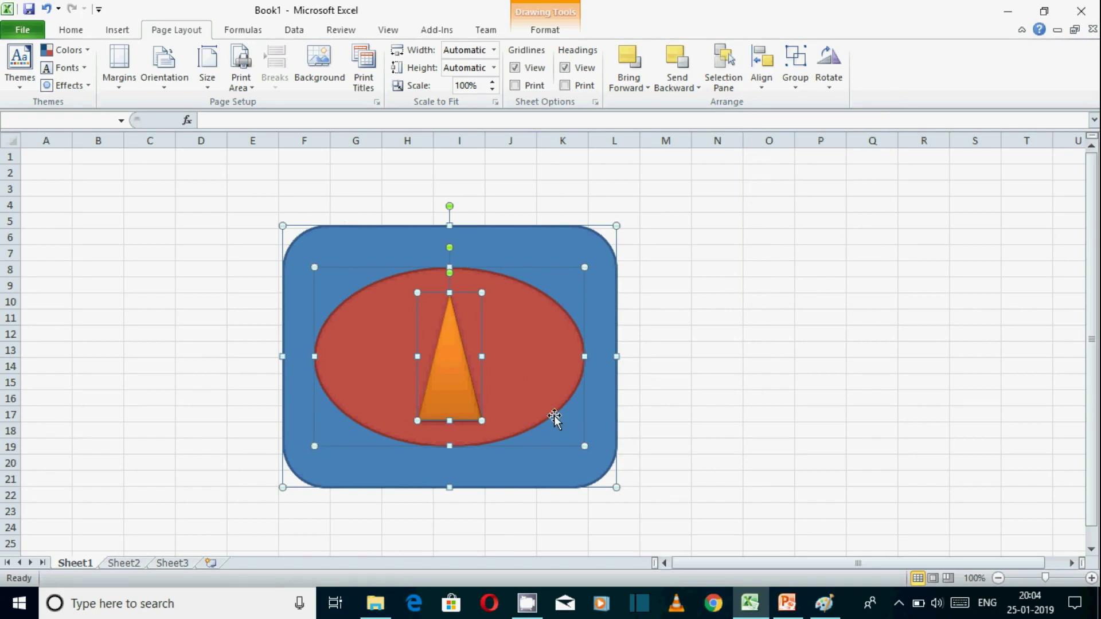
pyautogui.click(761, 66)
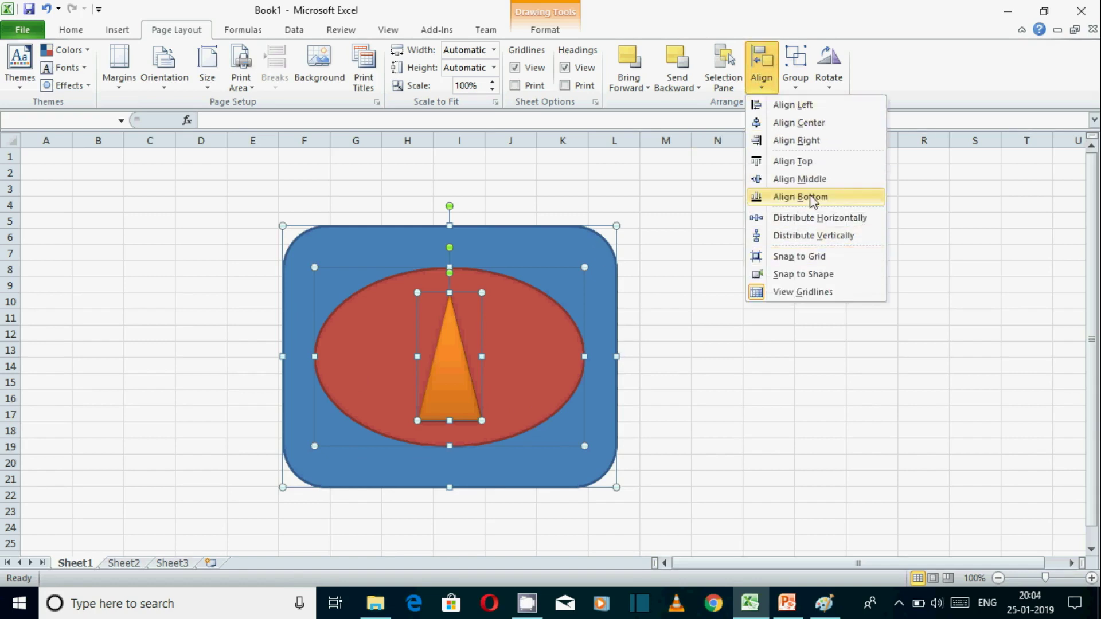
pyautogui.click(943, 92)
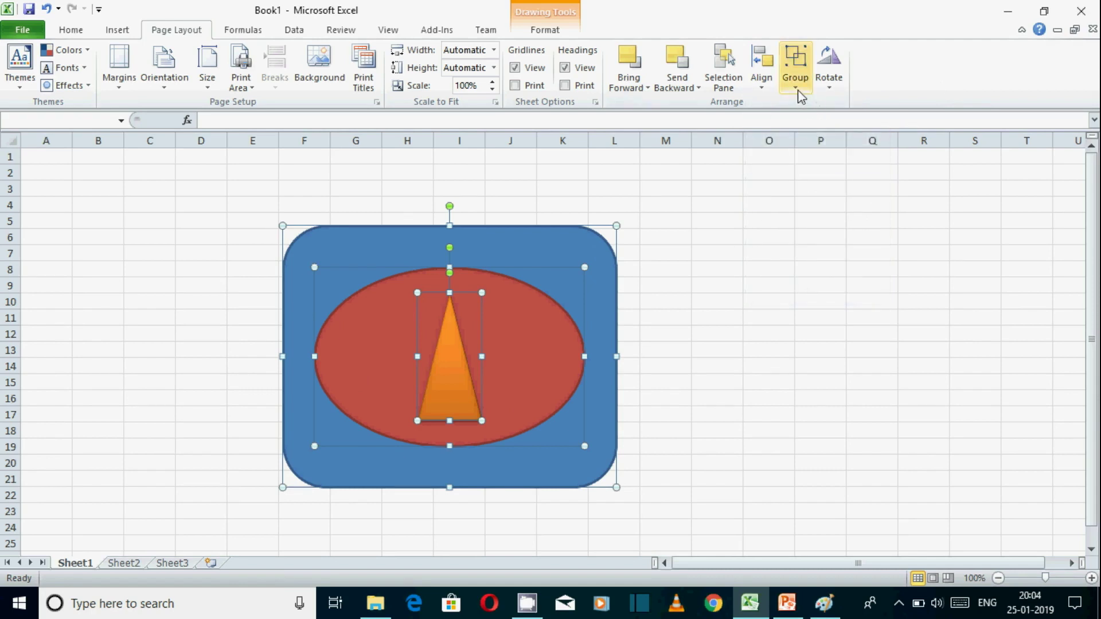
# Group the rounded rectangle, oval and triangle into a single object and deselect it.
pyautogui.click(801, 97)
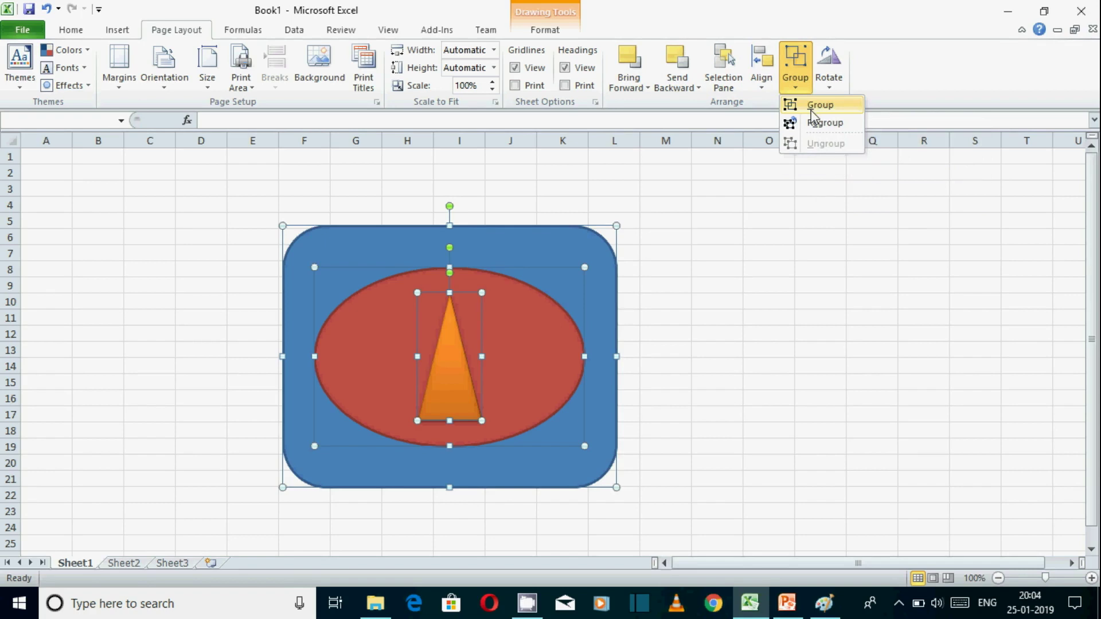
pyautogui.click(811, 109)
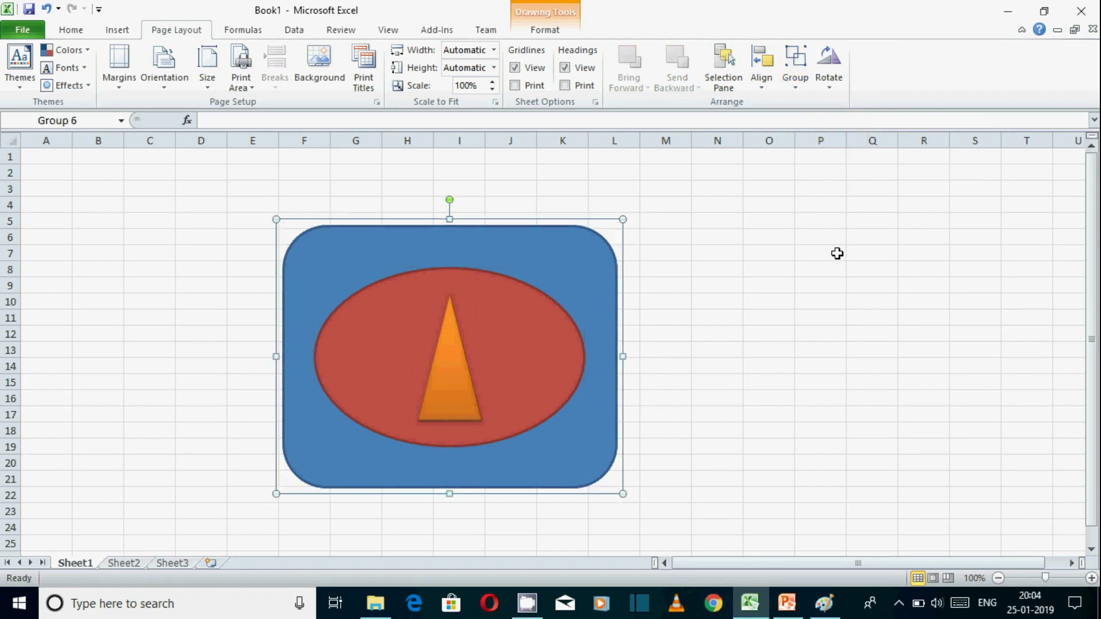
pyautogui.click(789, 442)
# Resize the grouped shapes, shrinking and enlarging them until they span about columns F to M and rows 2 to 21.
pyautogui.click(437, 324)
pyautogui.moveTo(277, 494); pyautogui.dragTo(377, 400)
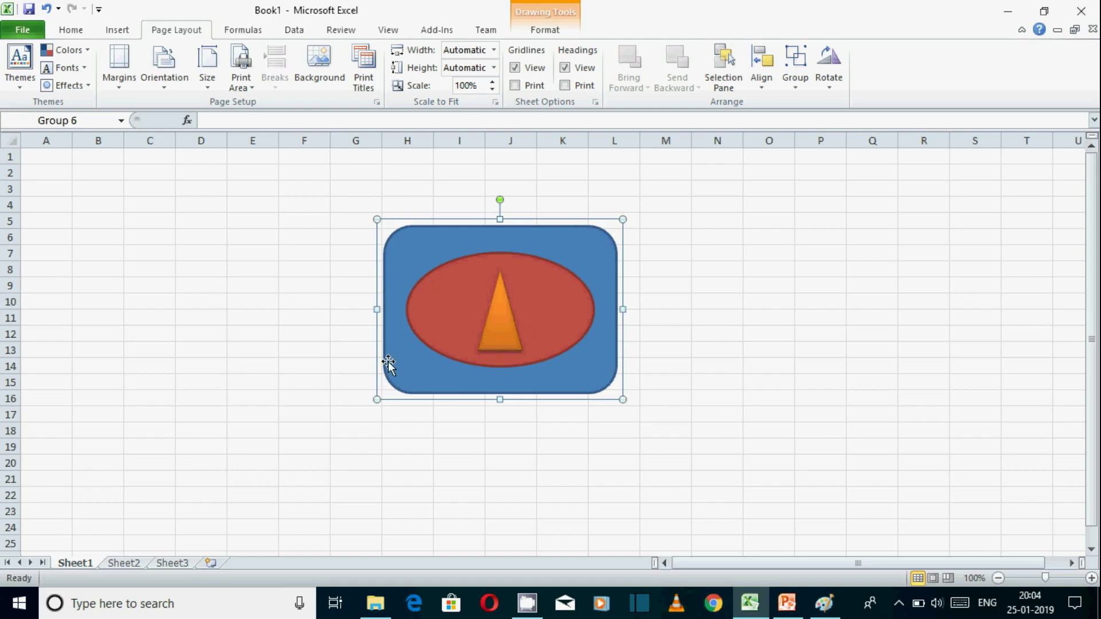
pyautogui.moveTo(622, 219); pyautogui.dragTo(683, 172)
pyautogui.moveTo(531, 403); pyautogui.dragTo(526, 479)
pyautogui.moveTo(374, 325); pyautogui.dragTo(279, 327)
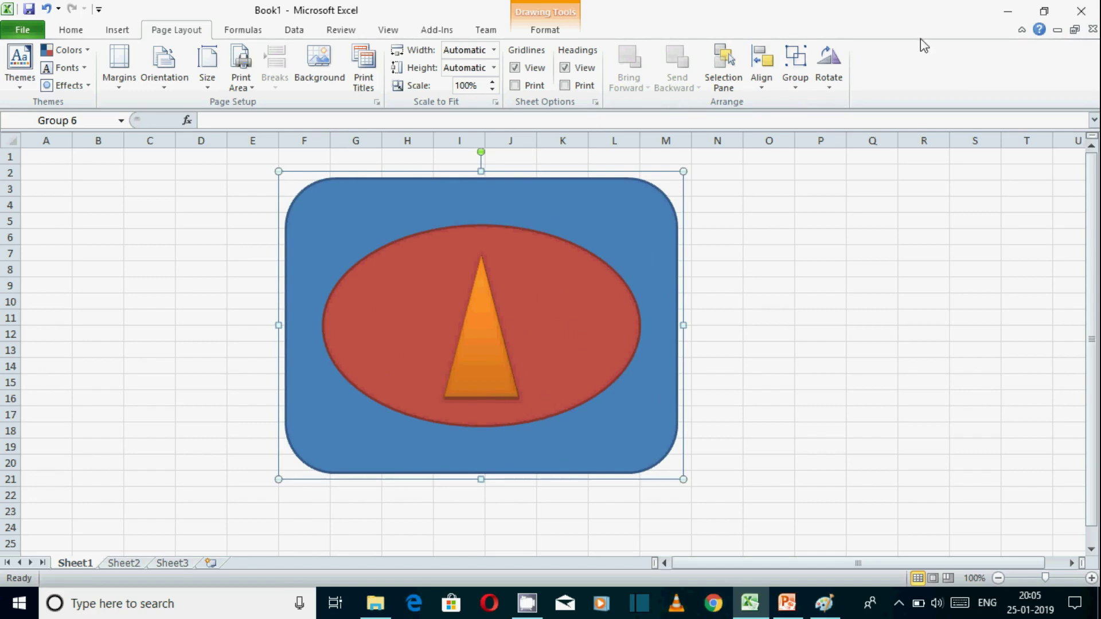
# Ungroup the grouped object into its separate shapes and deselect them.
pyautogui.click(799, 94)
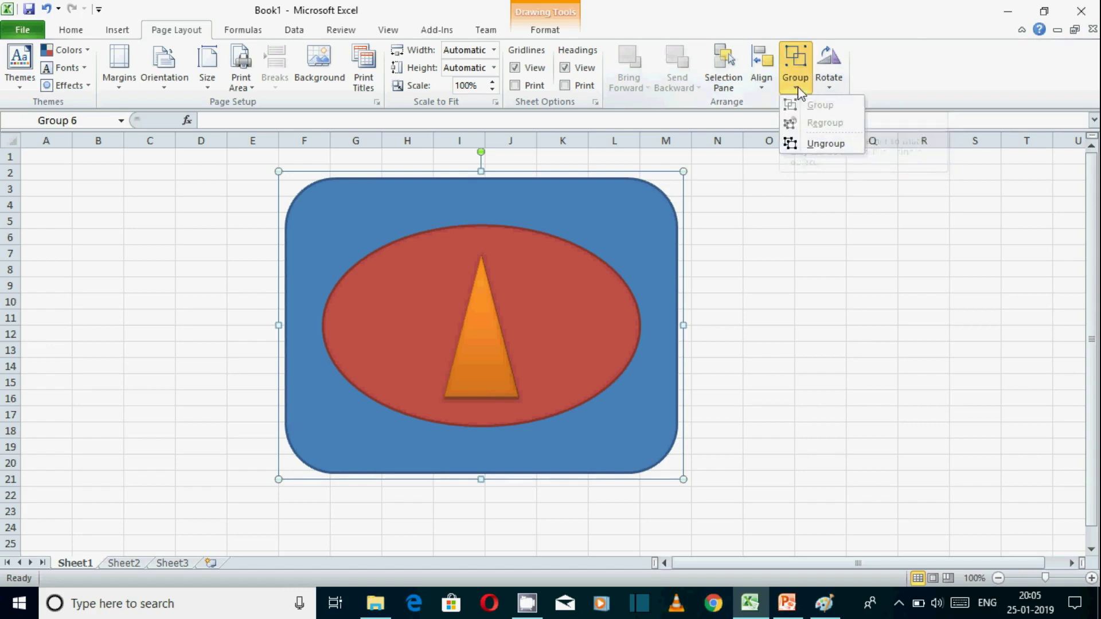
pyautogui.click(817, 146)
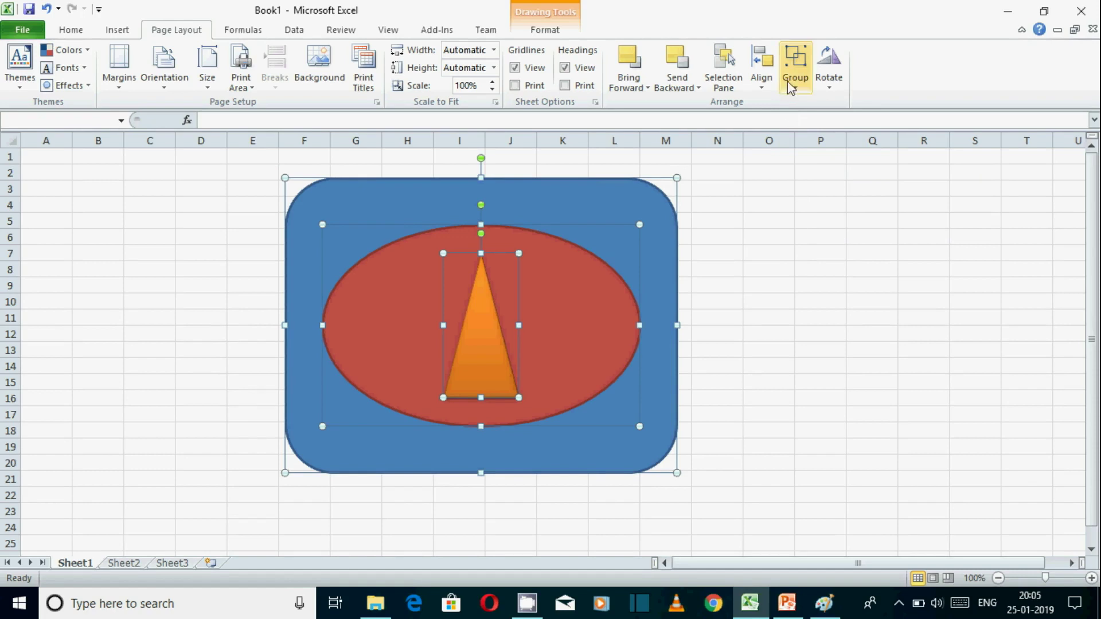
pyautogui.click(828, 346)
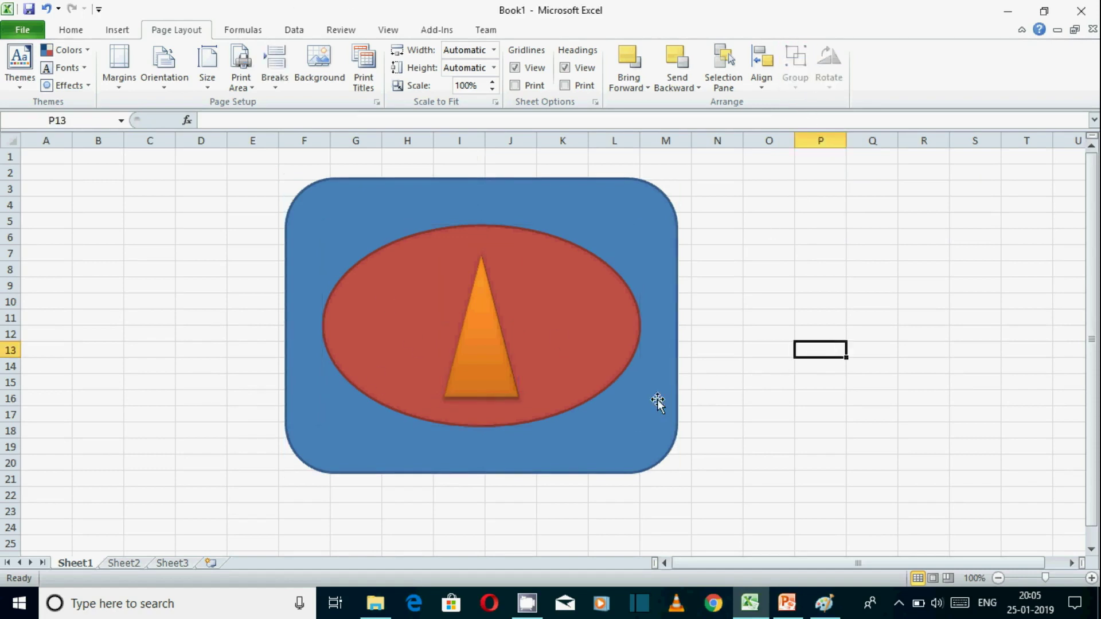
# Rotate the orange triangle right by 90°.
pyautogui.click(484, 333)
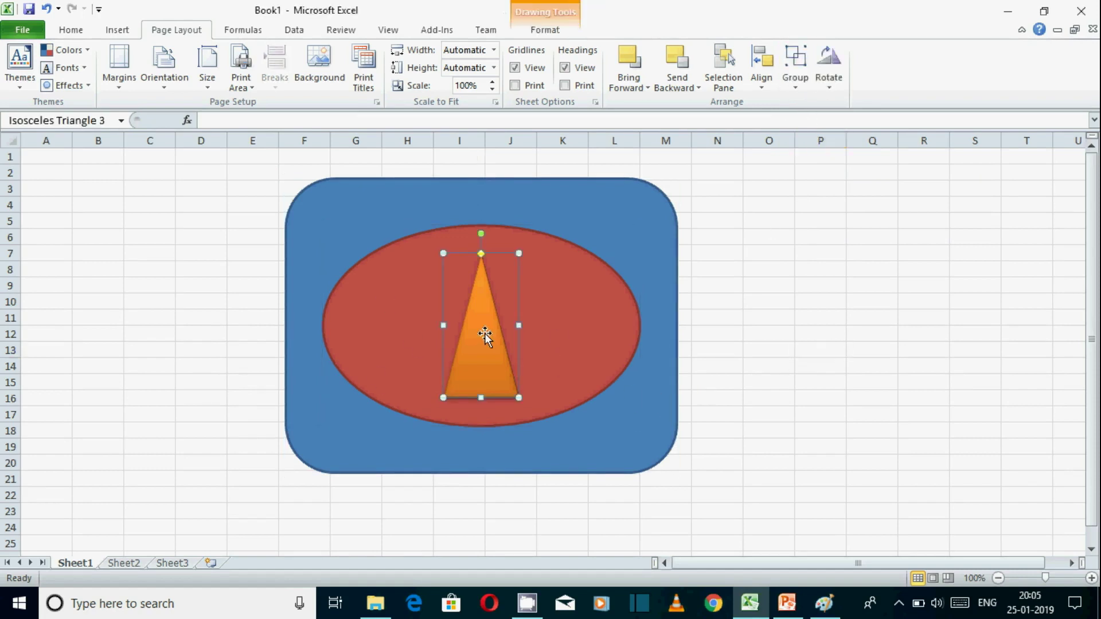
pyautogui.click(832, 91)
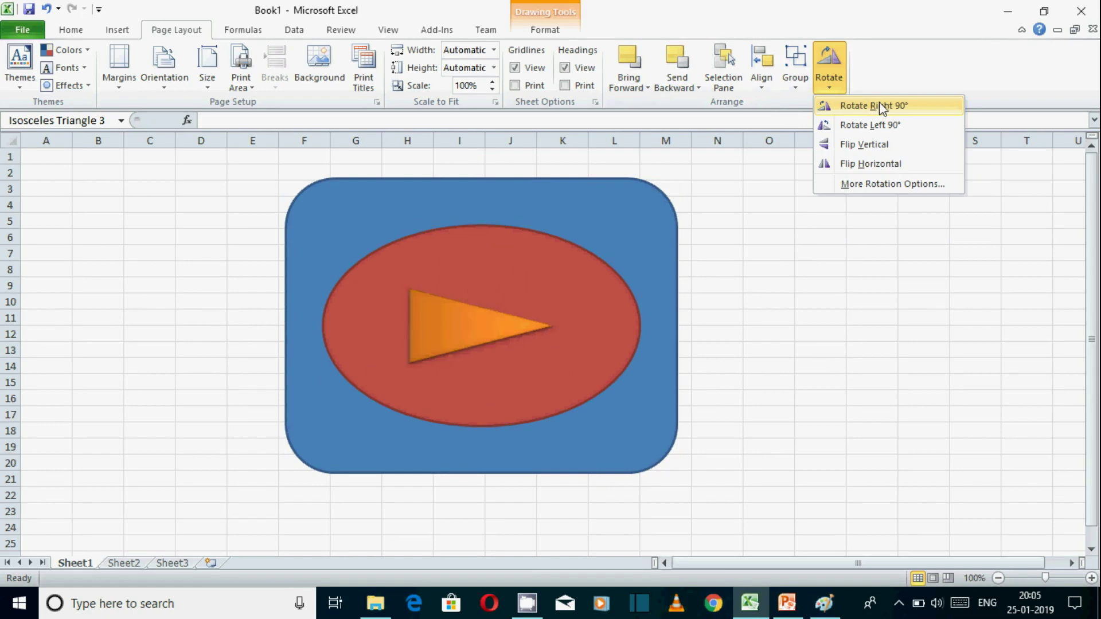